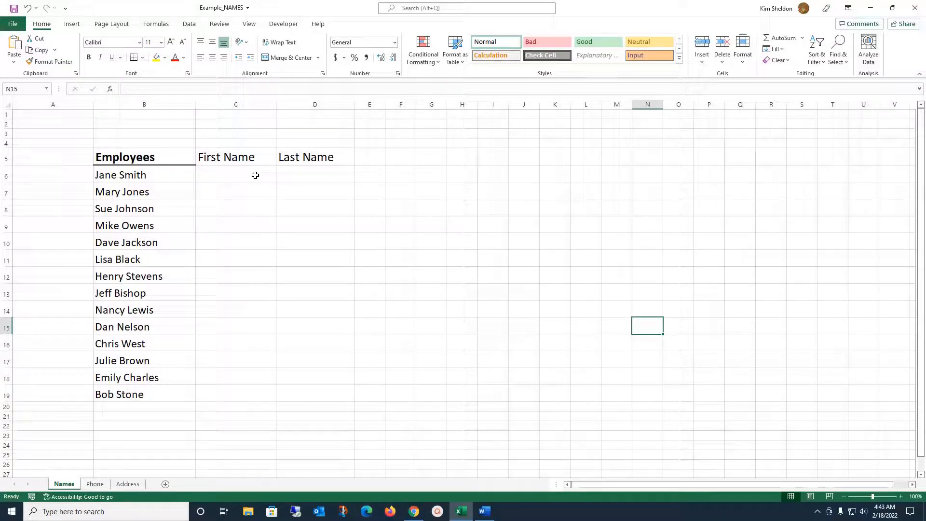
# Step: Enter the first employee's first name in C6, start the second in C7, and accept Flash Fill for C8:C19
pyautogui.click(255, 175)
pyautogui.write('Jane')
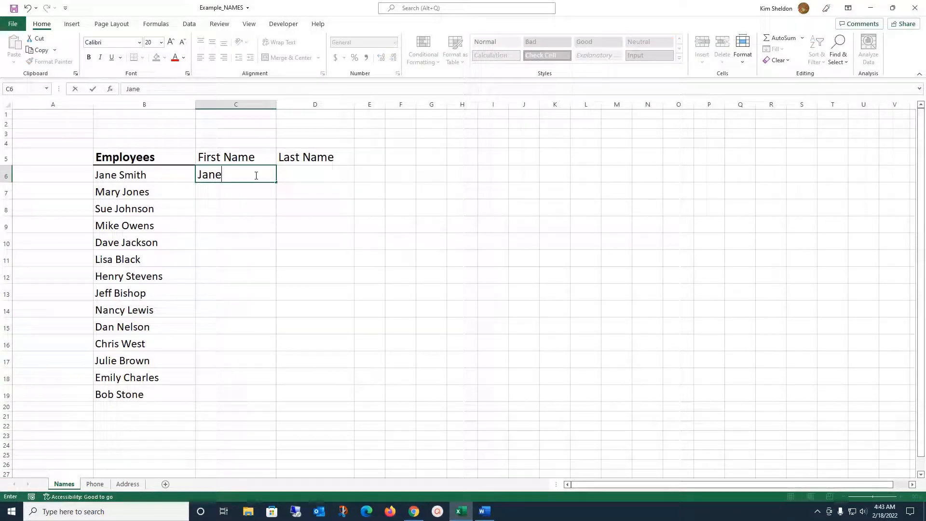
pyautogui.press('Return')
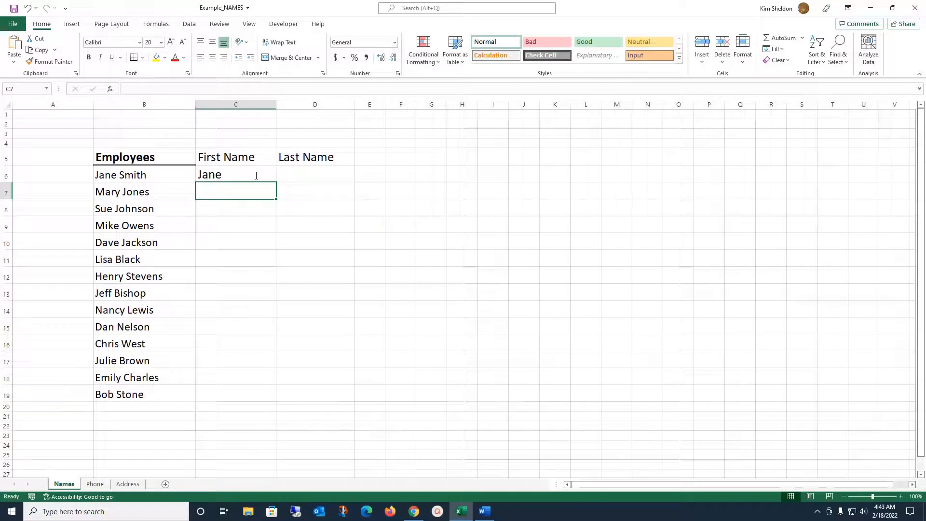
pyautogui.write('Mary')
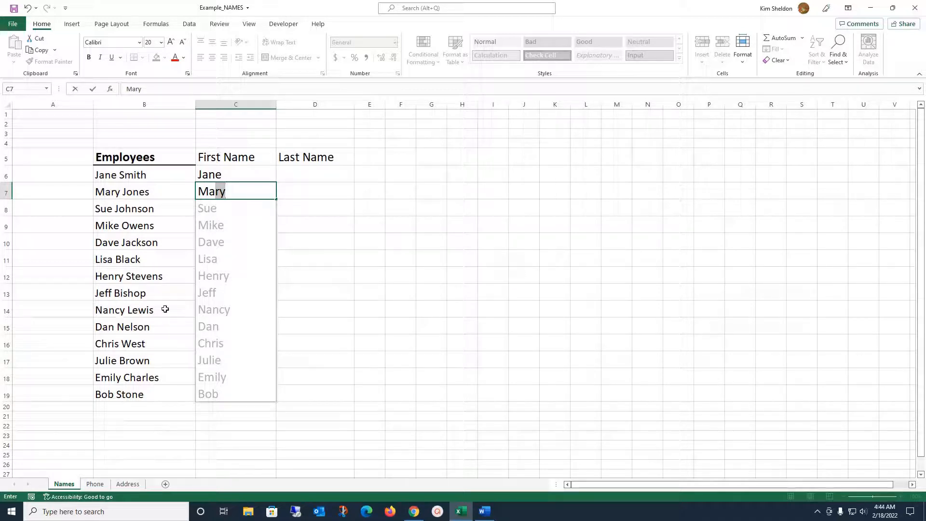
pyautogui.click(246, 218)
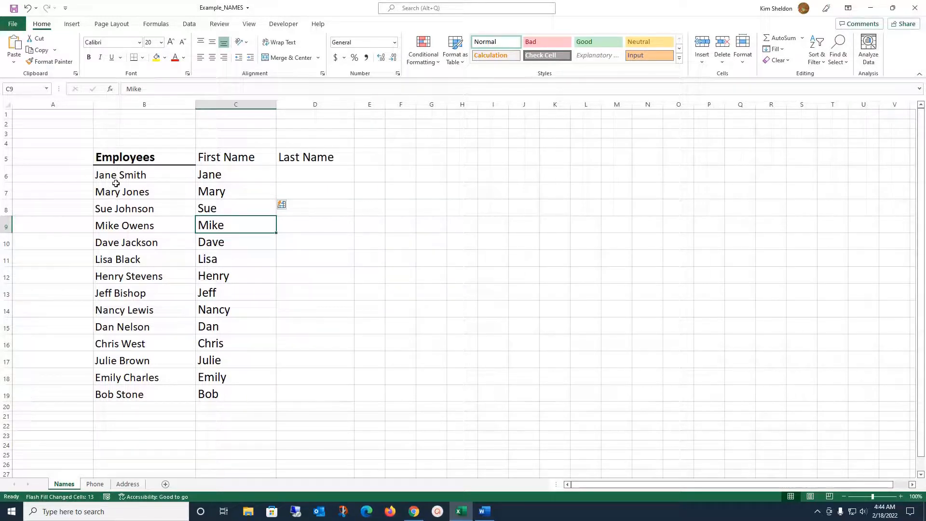
# Step: Enter the first surname in D6, begin the second in D7, and accept Flash Fill to complete D8:D19
pyautogui.click(310, 176)
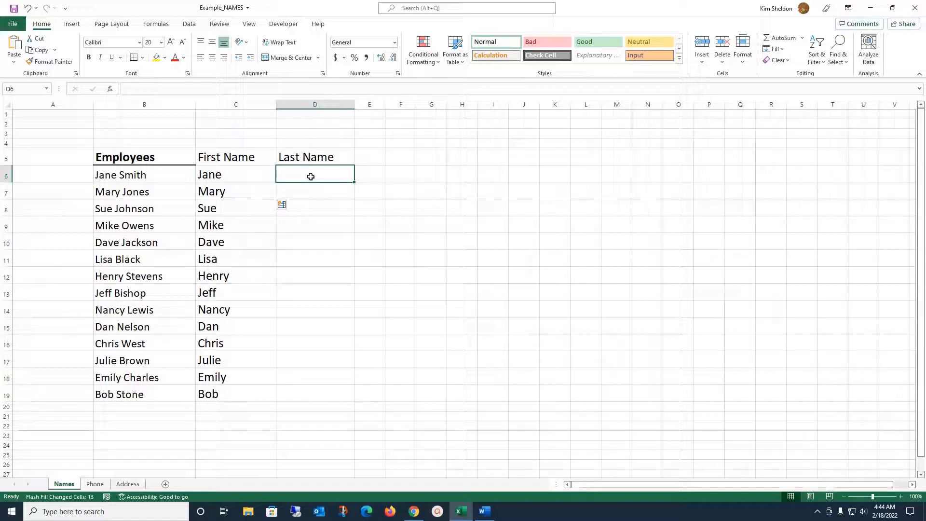
pyautogui.write('Smith')
pyautogui.press('Return')
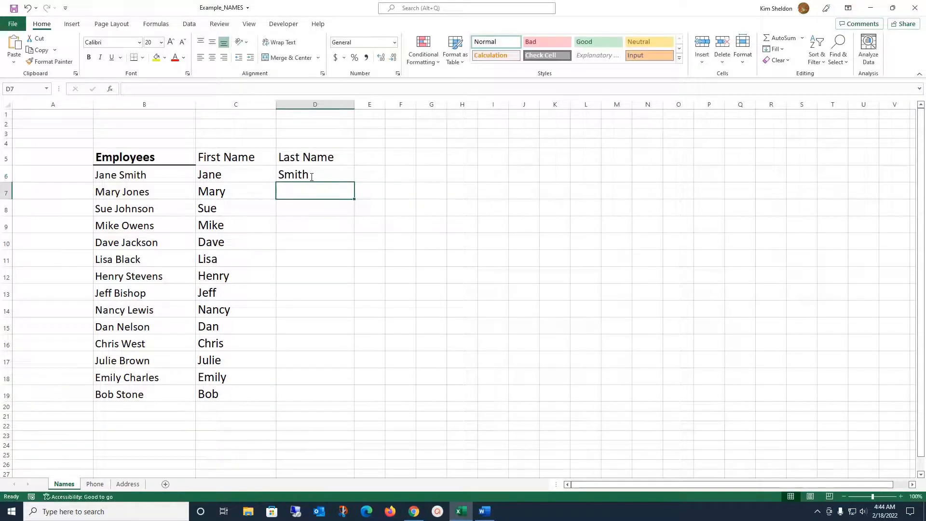
pyautogui.write('Jones')
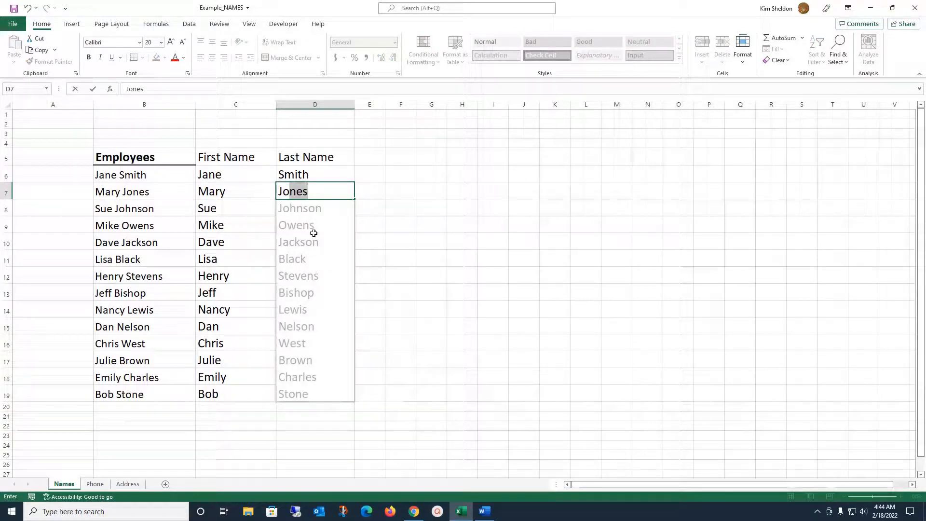
pyautogui.click(301, 373)
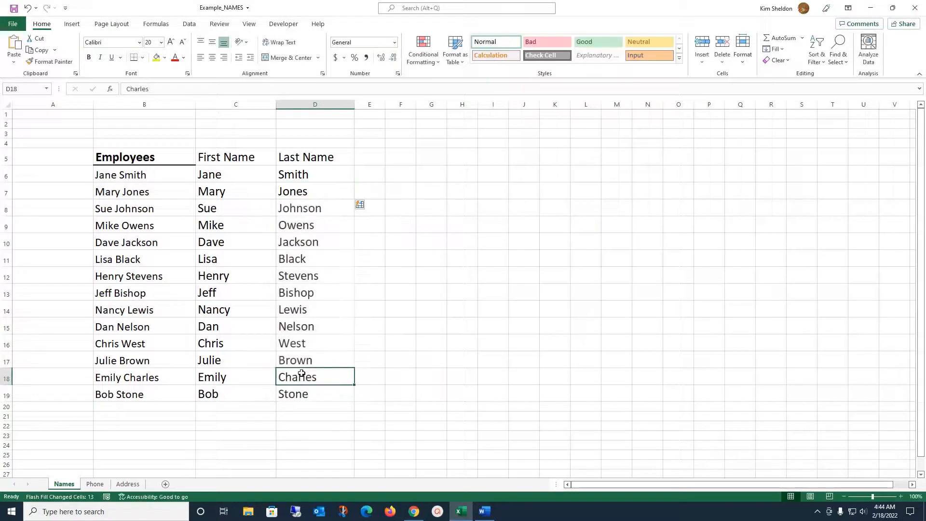
pyautogui.click(535, 186)
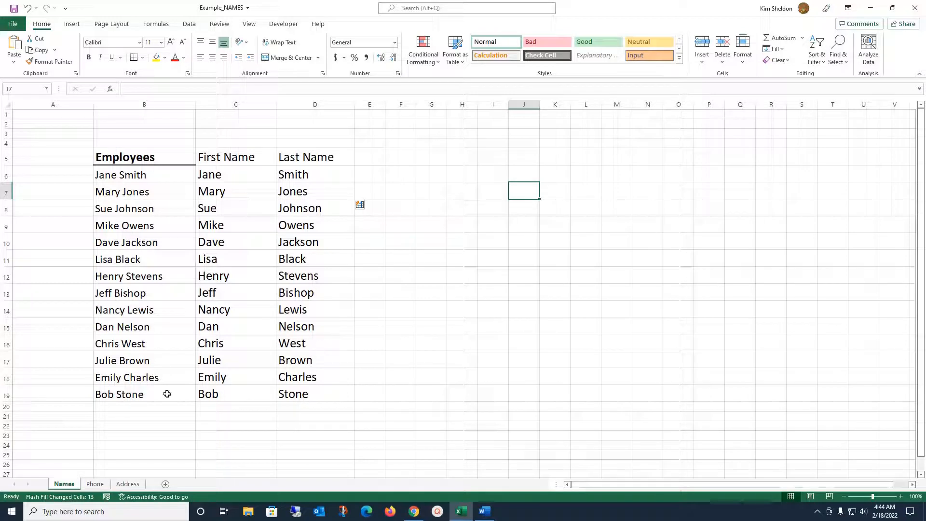
# Step: On the Phone sheet, widen column C and Flash Fill each employee's phone number into C6:C19
pyautogui.click(96, 484)
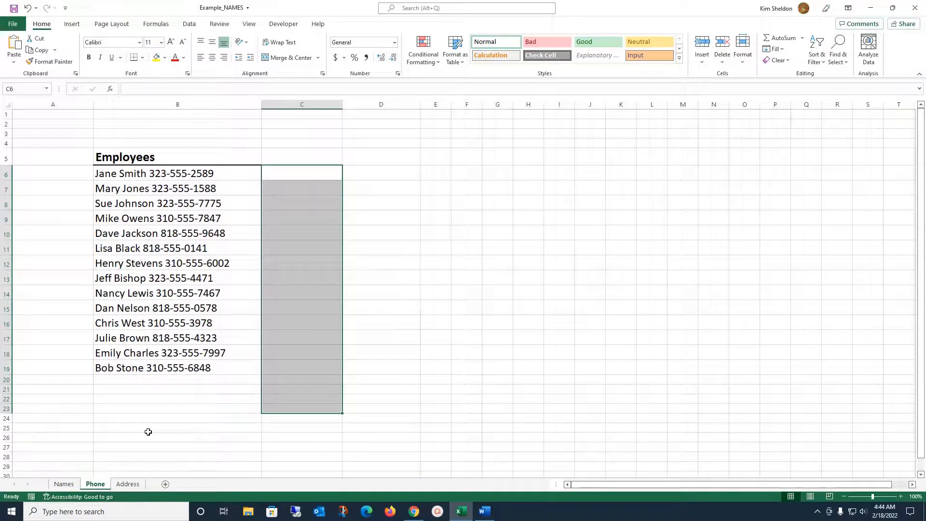
pyautogui.moveTo(342, 104); pyautogui.dragTo(424, 105)
pyautogui.click(283, 169)
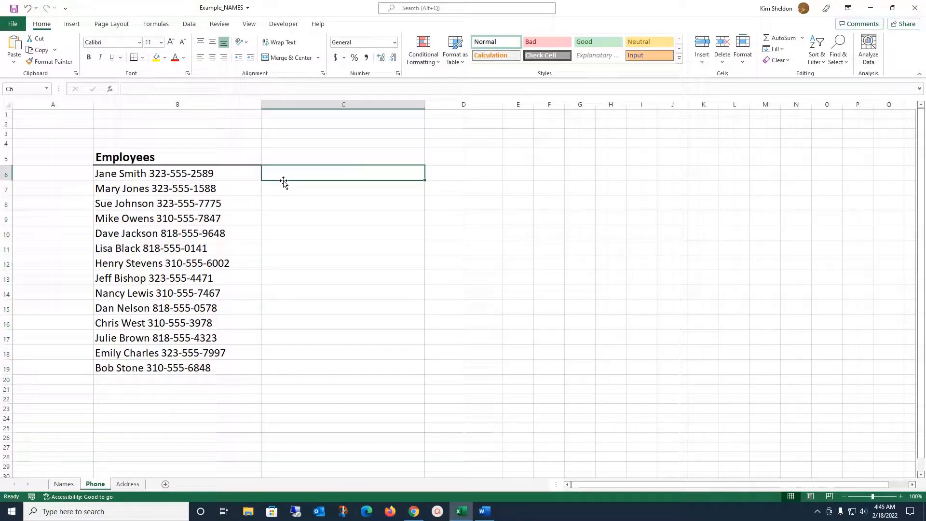
pyautogui.write('323-555-2589')
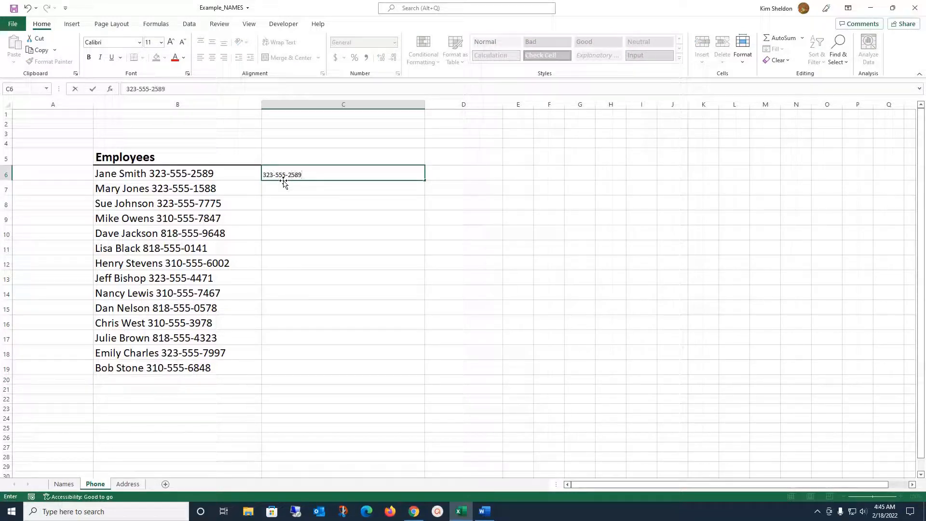
pyautogui.press('Return')
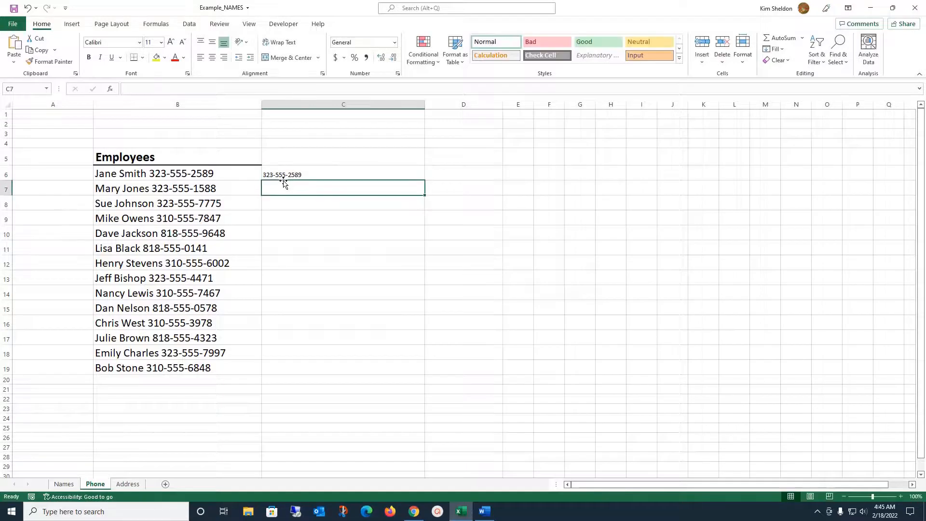
pyautogui.write('322')
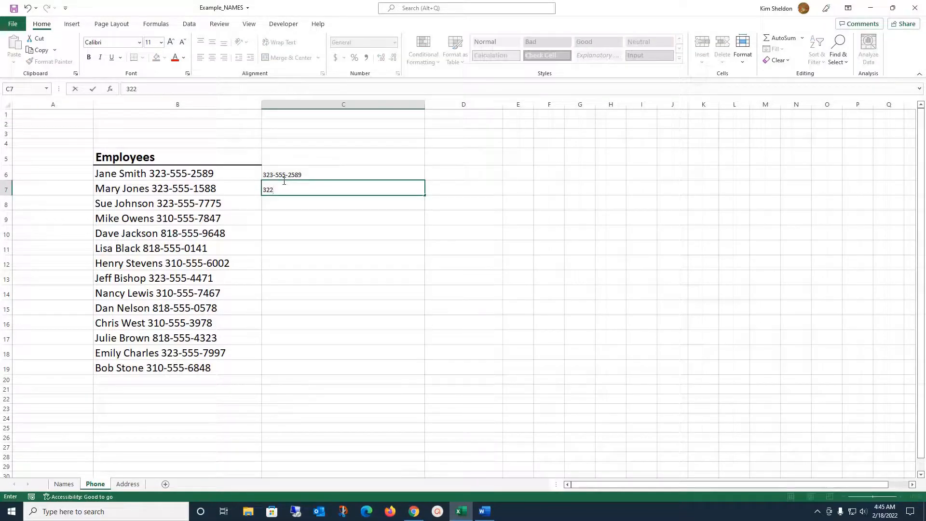
pyautogui.write('3-555-1588')
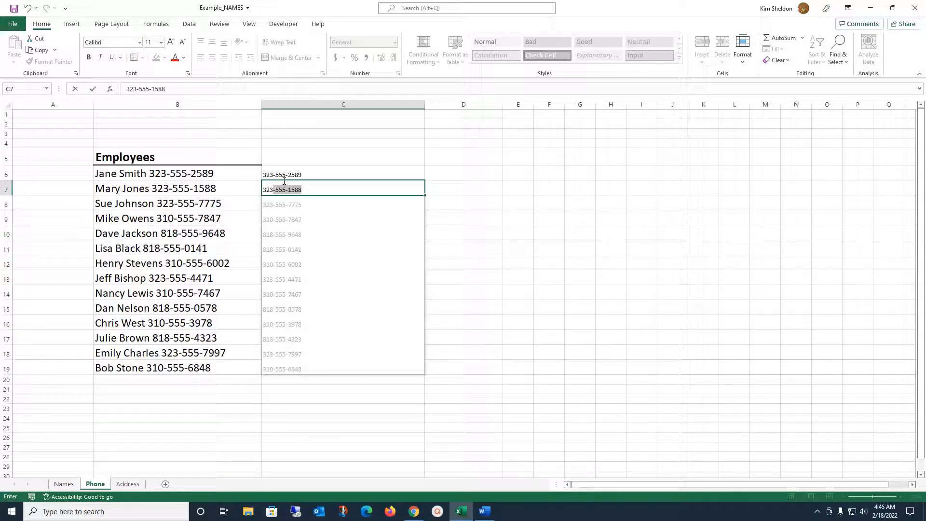
pyautogui.press('Return')
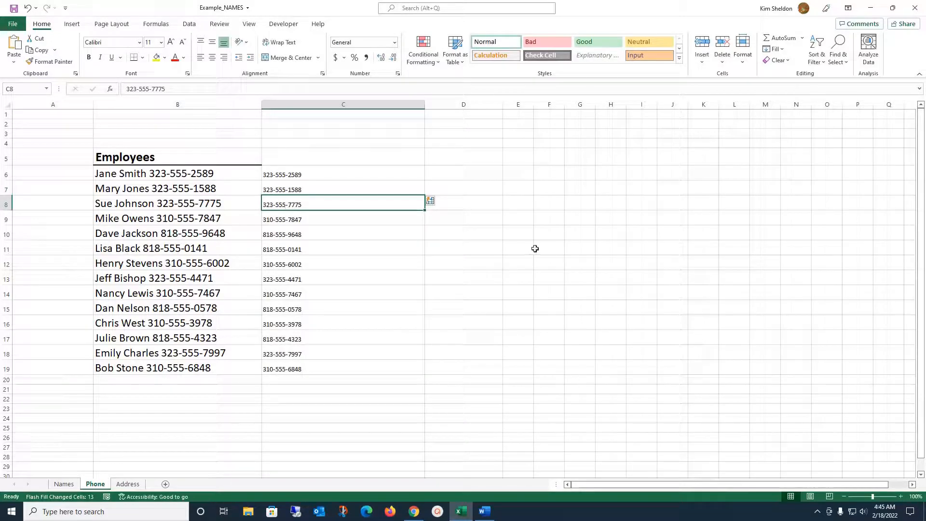
# Step: Enlarge the phone numbers' font two sizes and color them red
pyautogui.moveTo(316, 174); pyautogui.dragTo(316, 370)
pyautogui.click(171, 42)
pyautogui.click(171, 42)
pyautogui.click(172, 43)
pyautogui.click(171, 42)
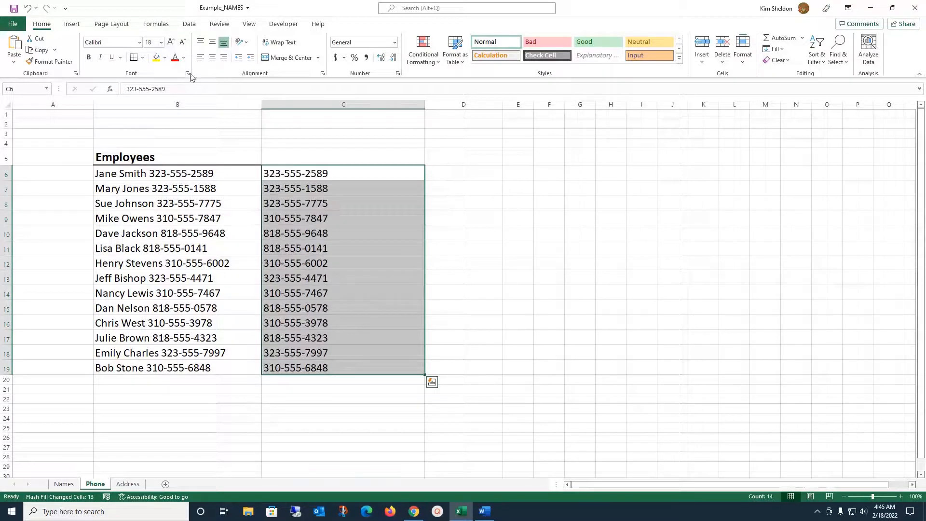
pyautogui.click(175, 57)
pyautogui.click(583, 245)
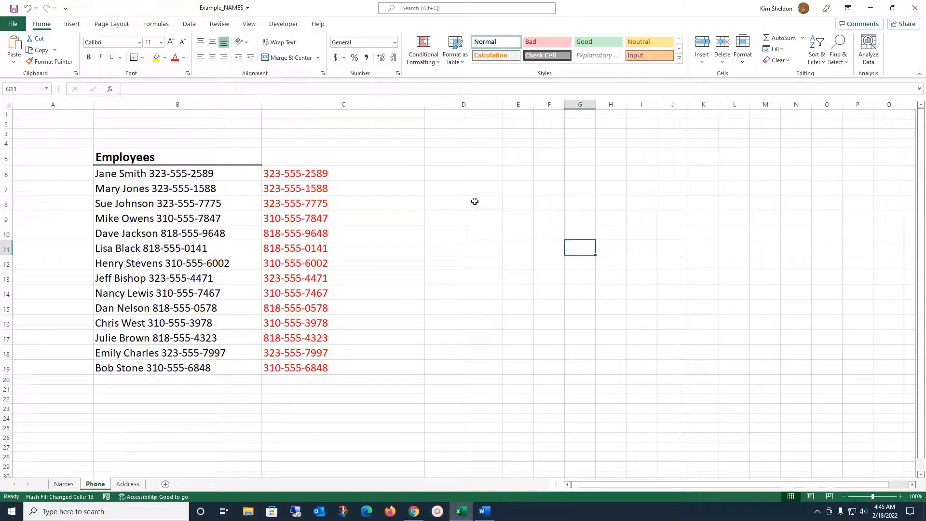
# Step: Type the first full name in D6, start the second in D7, and accept Flash Fill for the remaining names
pyautogui.click(442, 179)
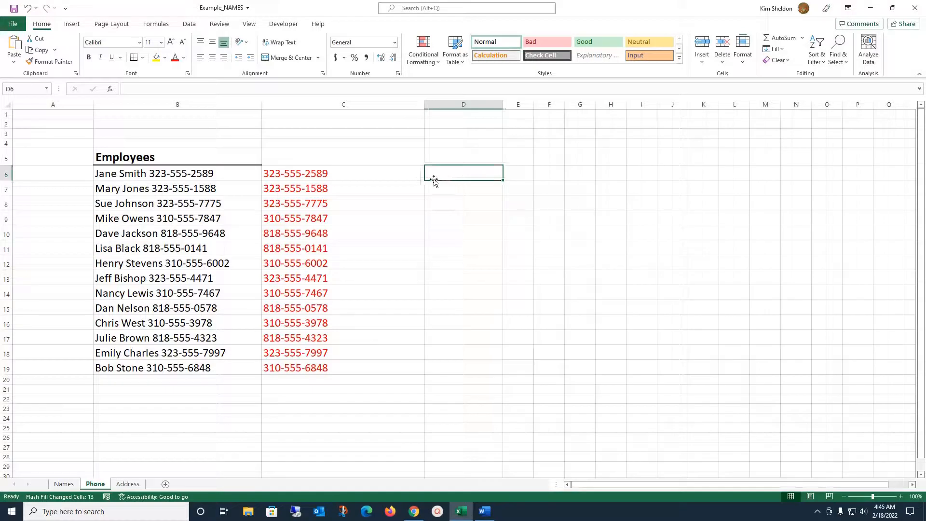
pyautogui.write('jan')
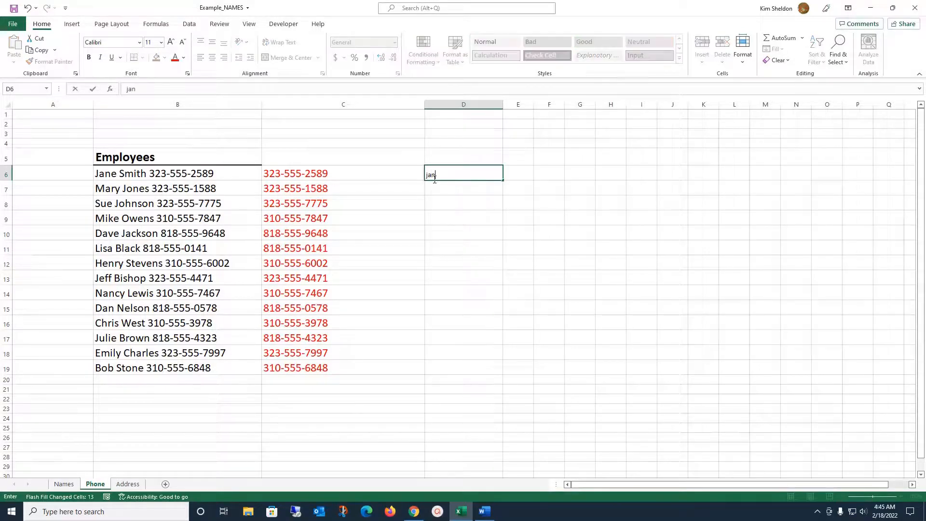
pyautogui.press('BackSpace')
pyautogui.write('Jane Smith')
pyautogui.press('Return')
pyautogui.write('Mary Jones')
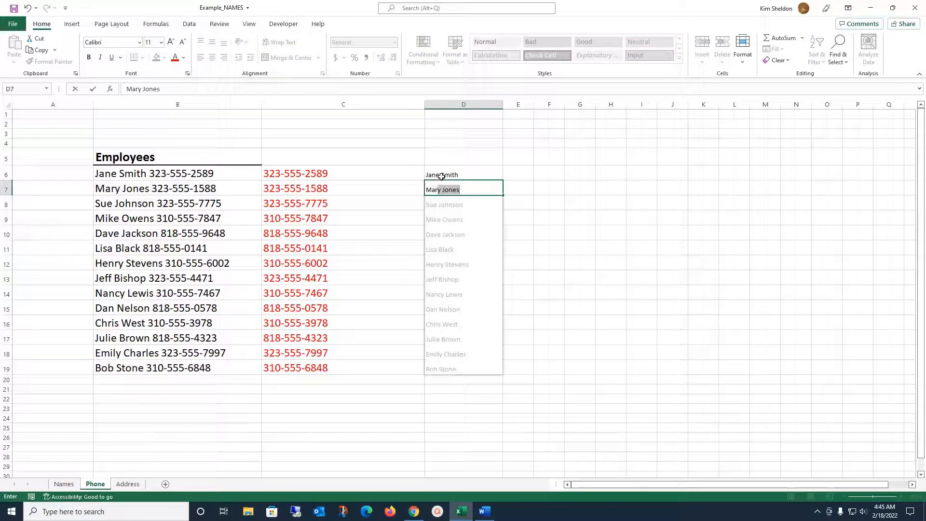
pyautogui.click(459, 213)
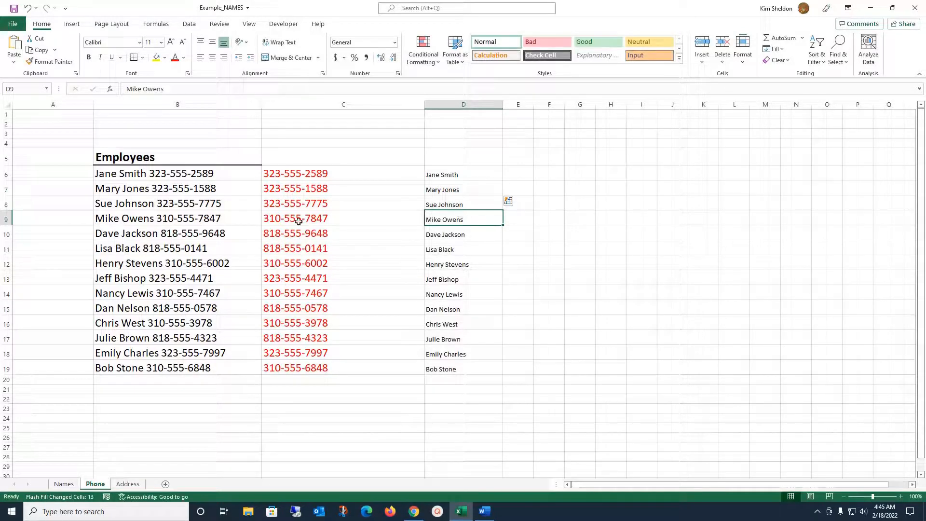
# Step: Move the red phone numbers from C6:C19 into column E beside the names
pyautogui.click(313, 169)
pyautogui.moveTo(328, 368); pyautogui.dragTo(526, 174)
pyautogui.click(857, 231)
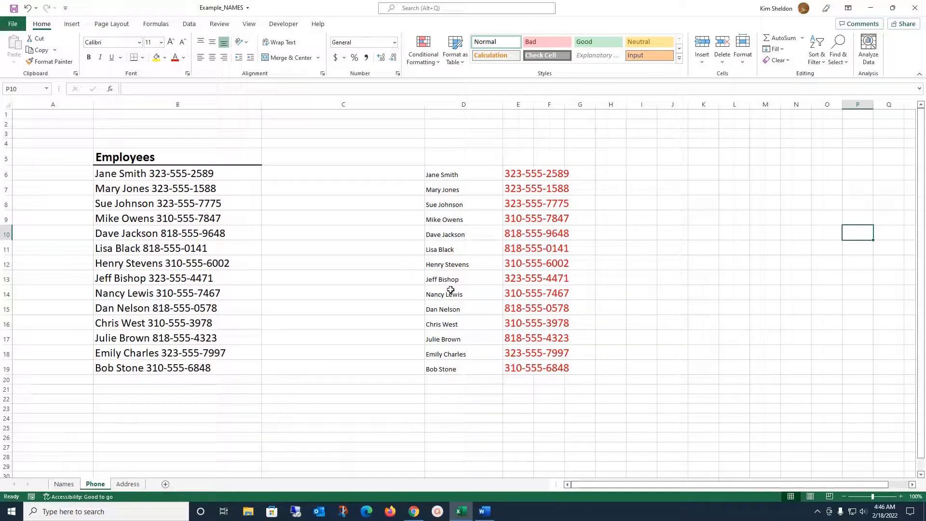
# Step: On the Address sheet, type the first two lowercase addresses in C6:C7 and Flash Fill the rest
pyautogui.click(133, 487)
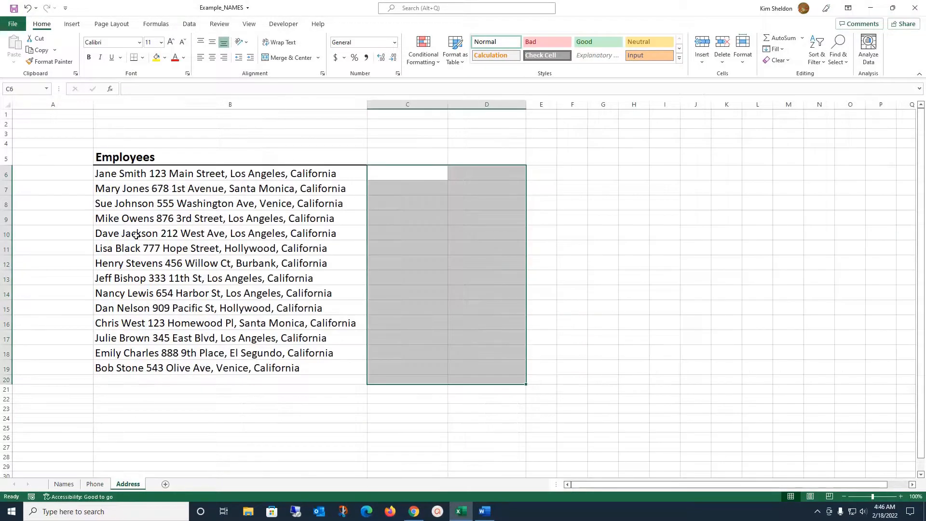
pyautogui.click(385, 172)
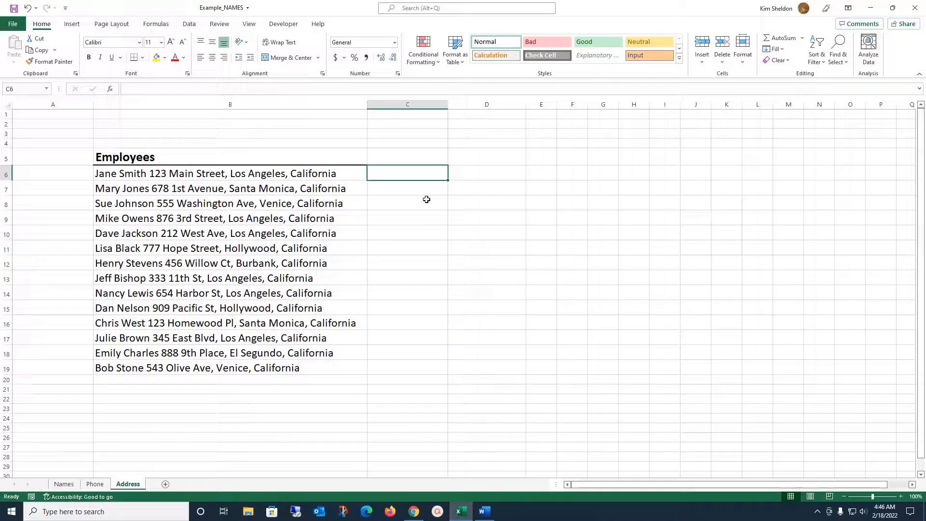
pyautogui.write('123 mai')
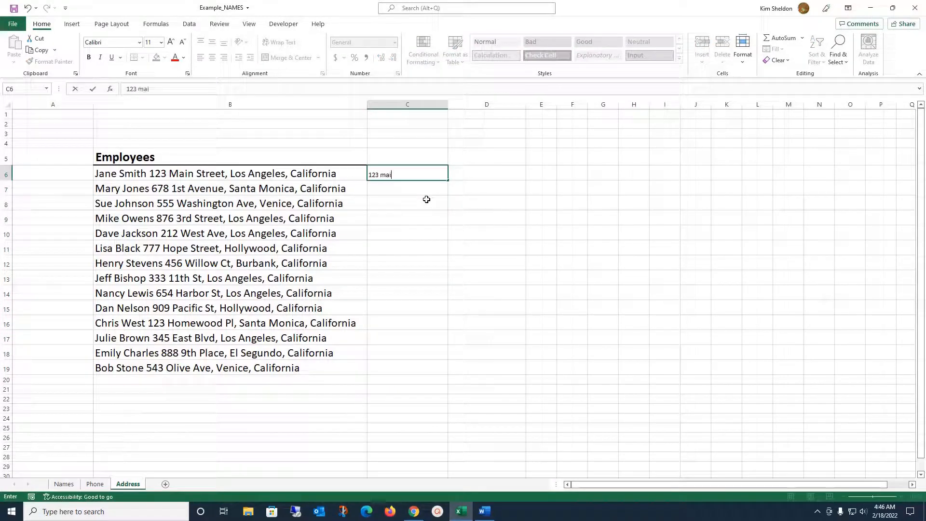
pyautogui.write('n street, los angeles, califor')
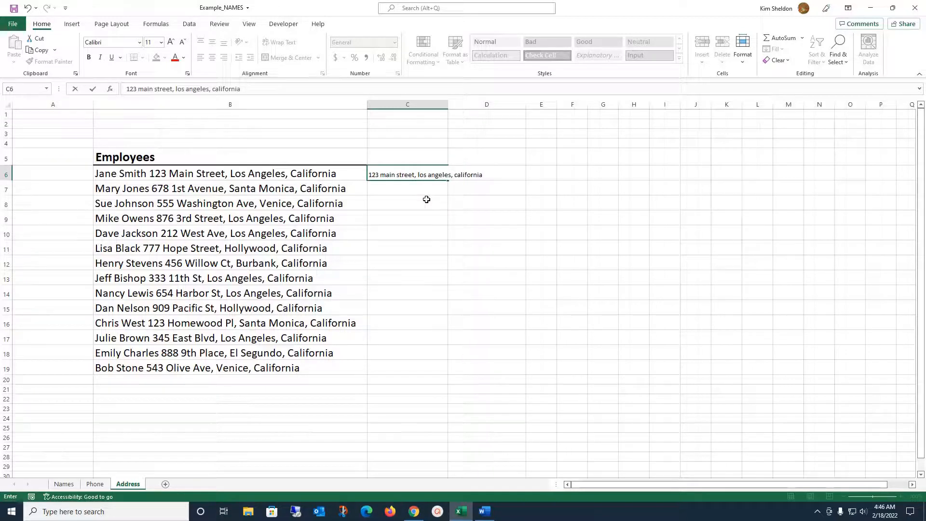
pyautogui.write('nia')
pyautogui.press('Return')
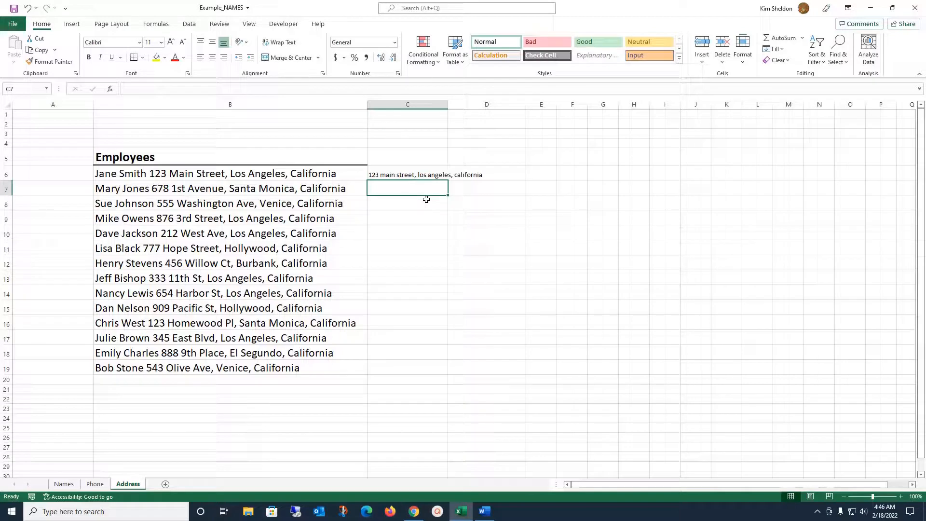
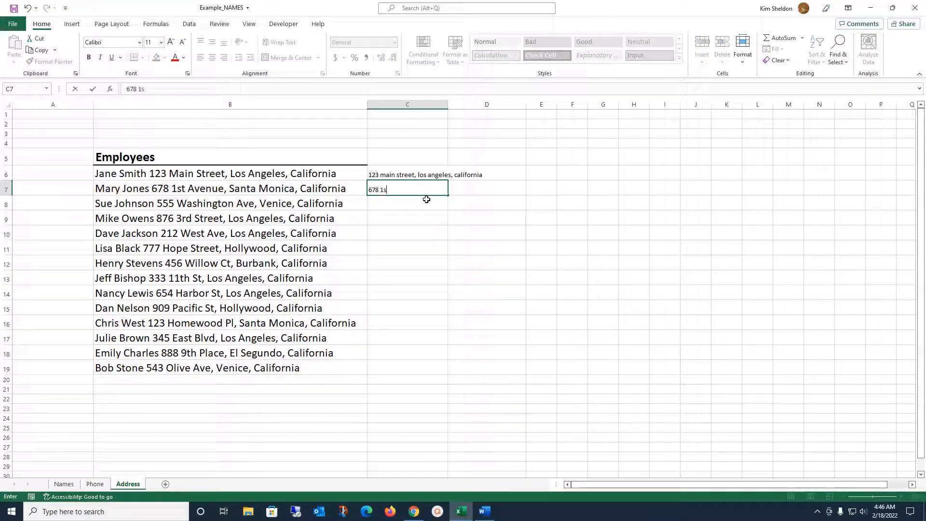
pyautogui.press('Return')
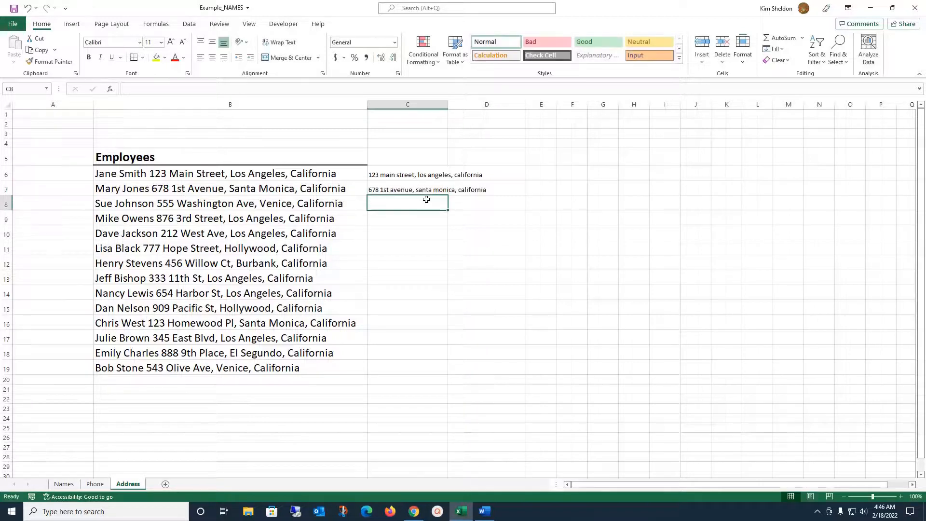
pyautogui.write('5')
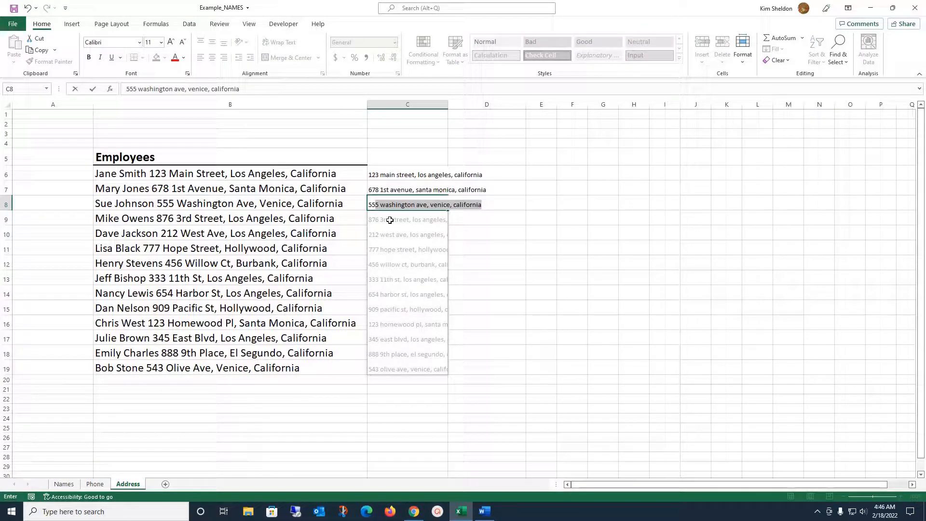
pyautogui.press('Return')
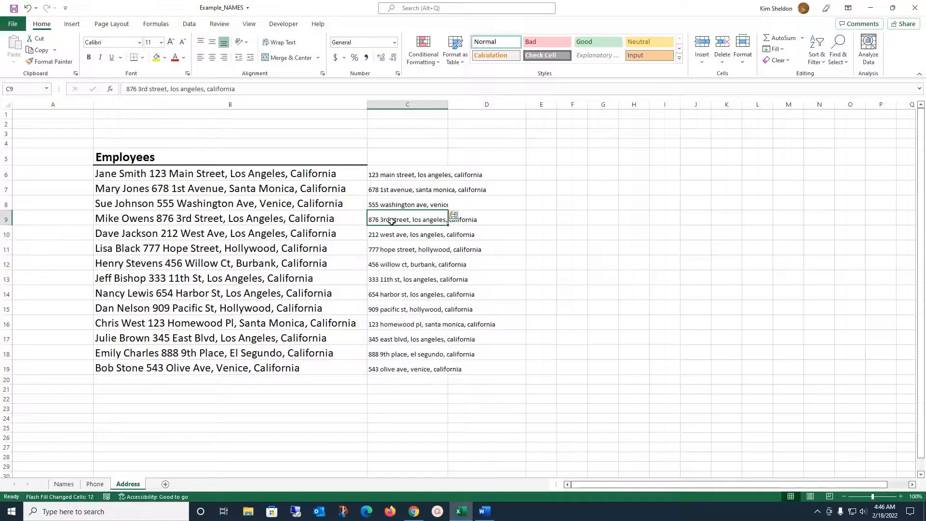
pyautogui.click(535, 243)
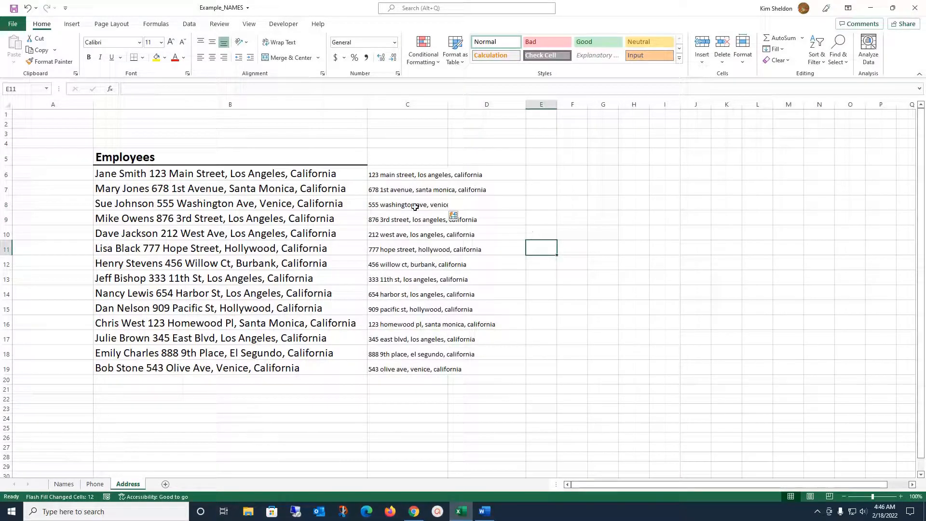
# Step: Widen column C so the full addresses are visible
pyautogui.click(436, 208)
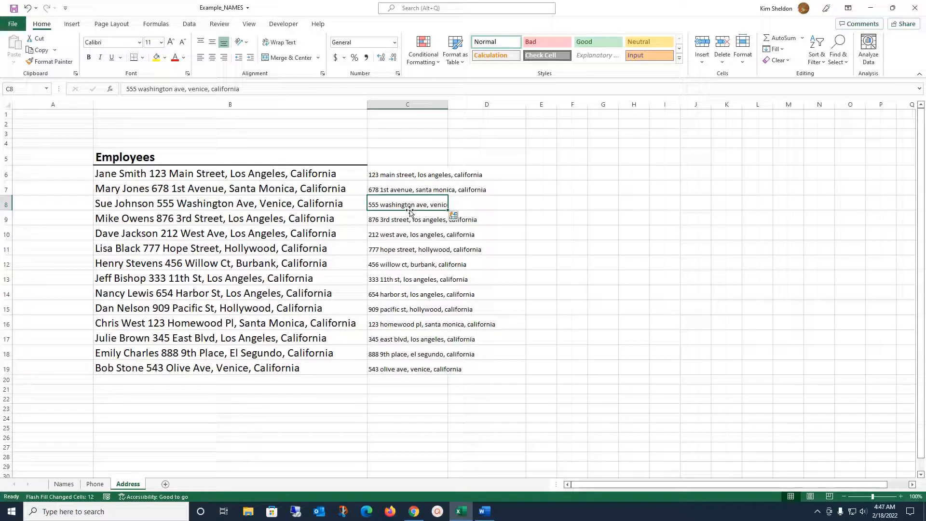
pyautogui.click(479, 198)
pyautogui.moveTo(447, 105); pyautogui.dragTo(572, 129)
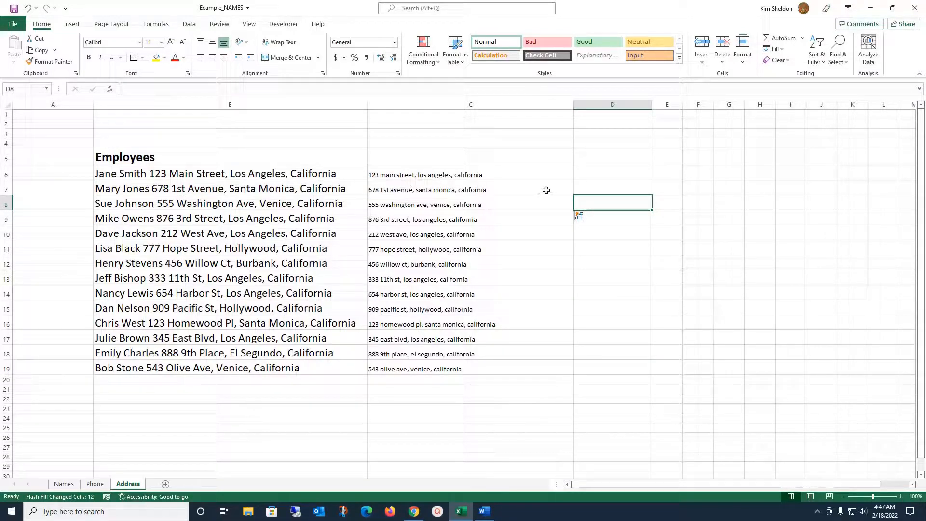
# Step: Type the first two lowercase city-and-state entries in D6:D7 and let Flash Fill complete D8:D19
pyautogui.click(587, 175)
pyautogui.write('los')
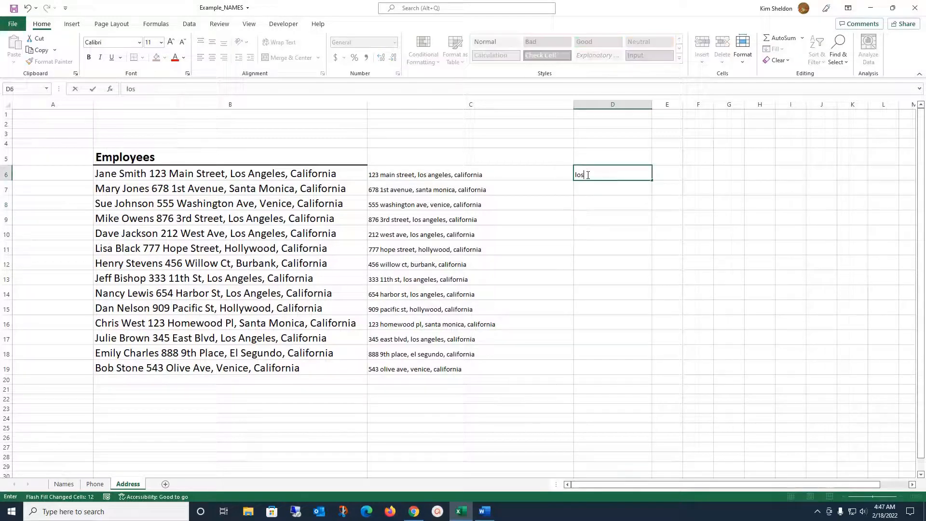
pyautogui.write(' angeles, california')
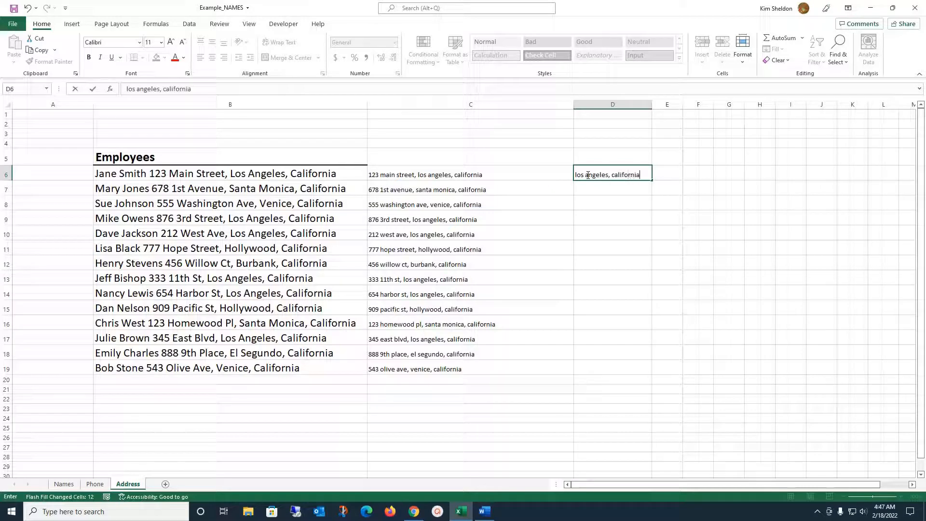
pyautogui.press('Return')
pyautogui.write('santa monica, california')
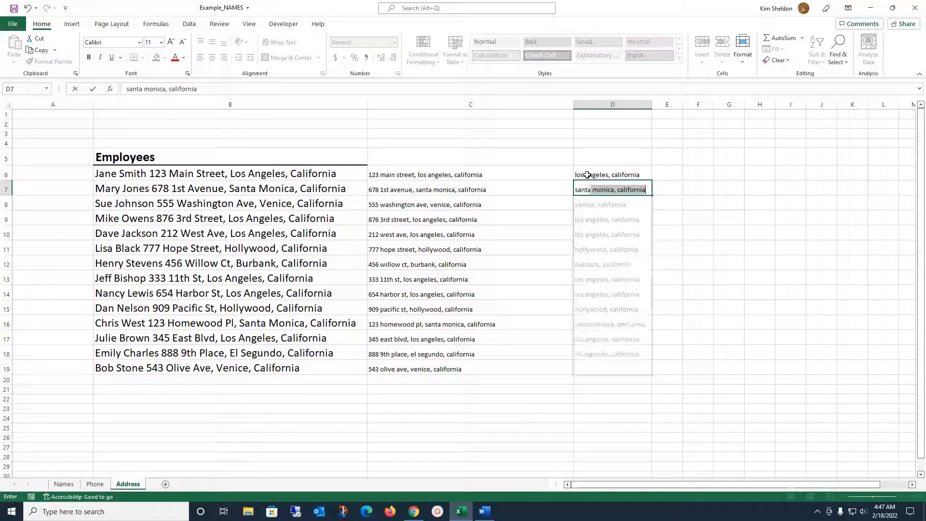
pyautogui.press('Return')
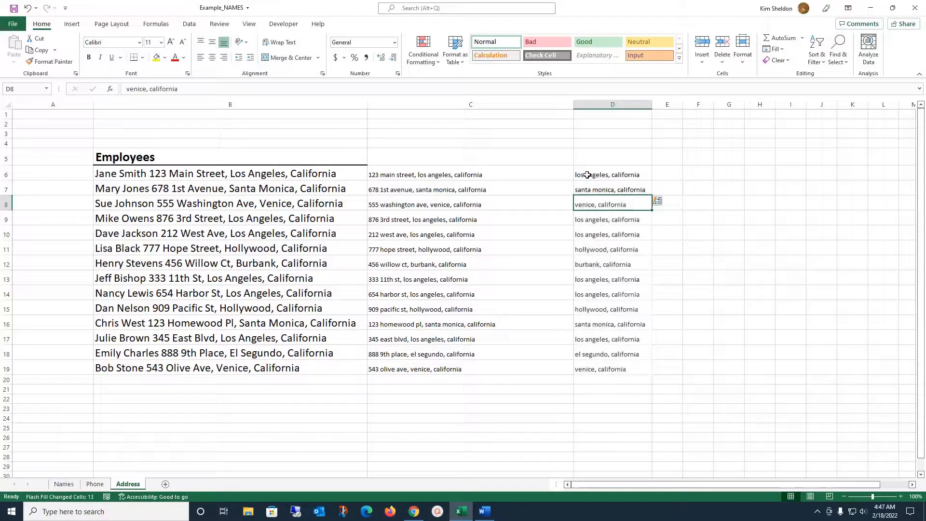
pyautogui.click(583, 437)
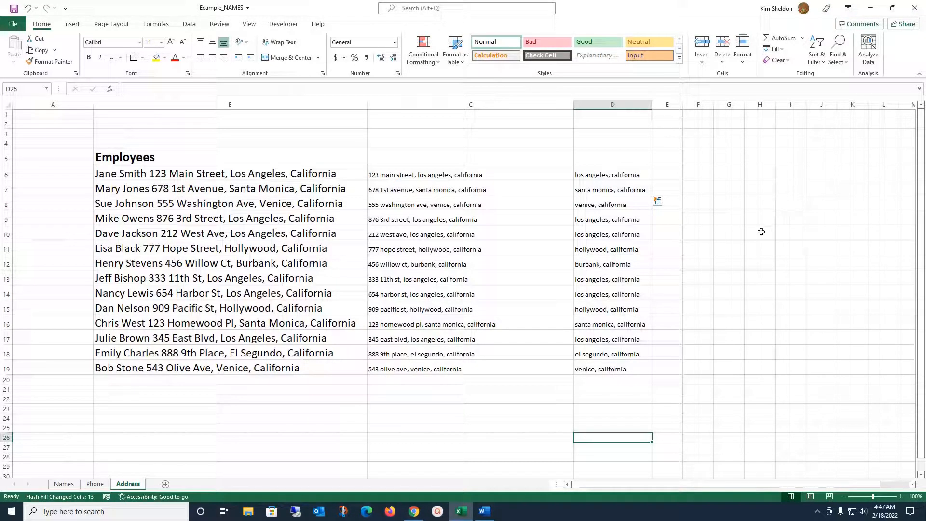